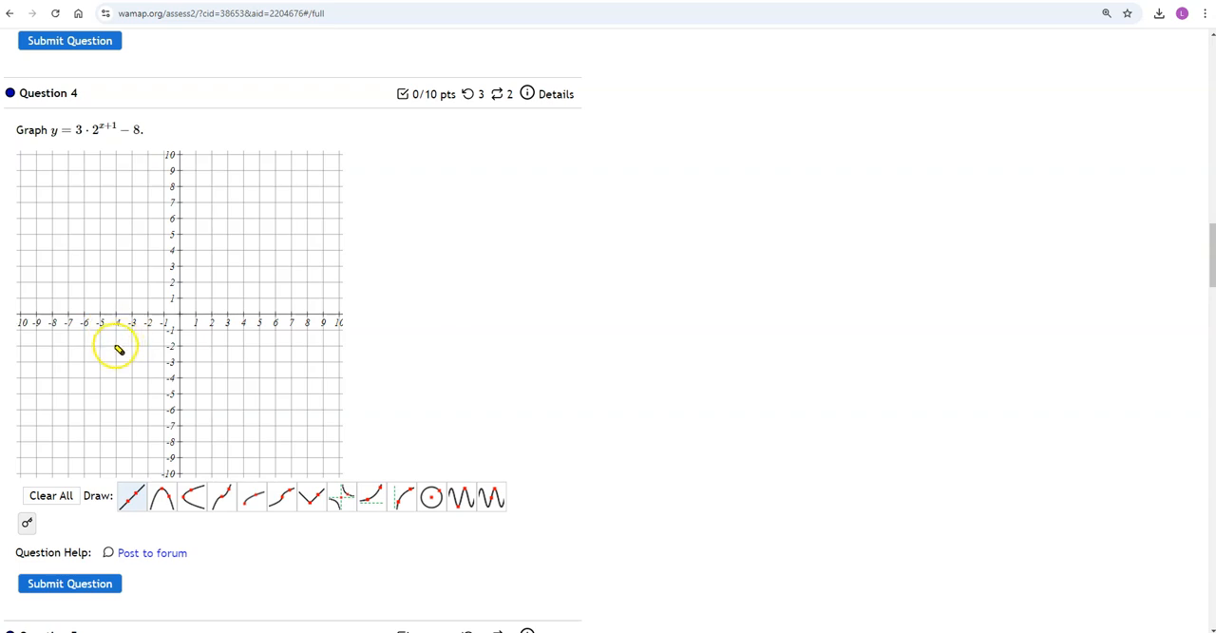
Step: Draw lines through (-4, -2) and (4, 3), and through (-2, -0.5) and (7, -1), and clear the graph
click(115, 346)
click(243, 267)
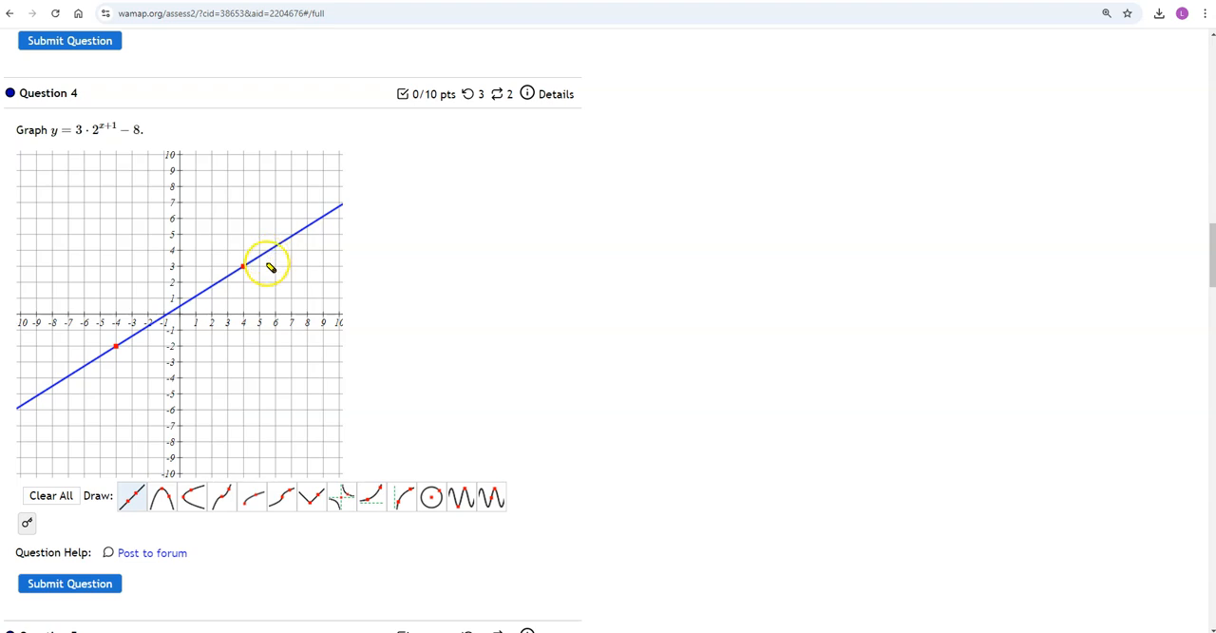
click(150, 322)
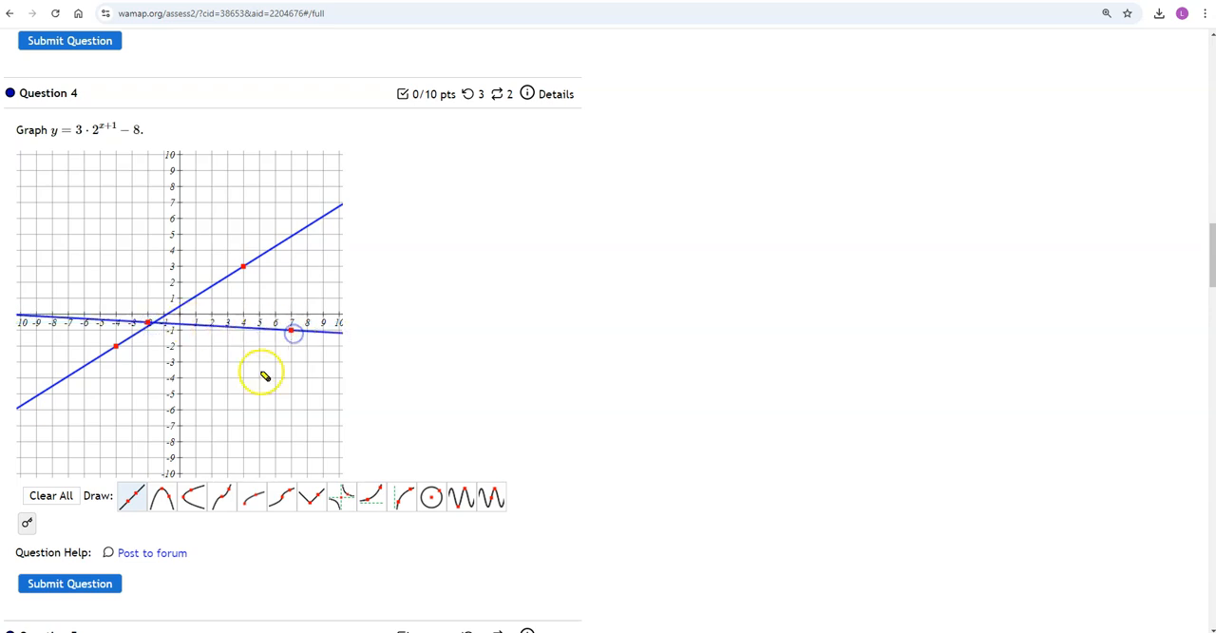
click(59, 497)
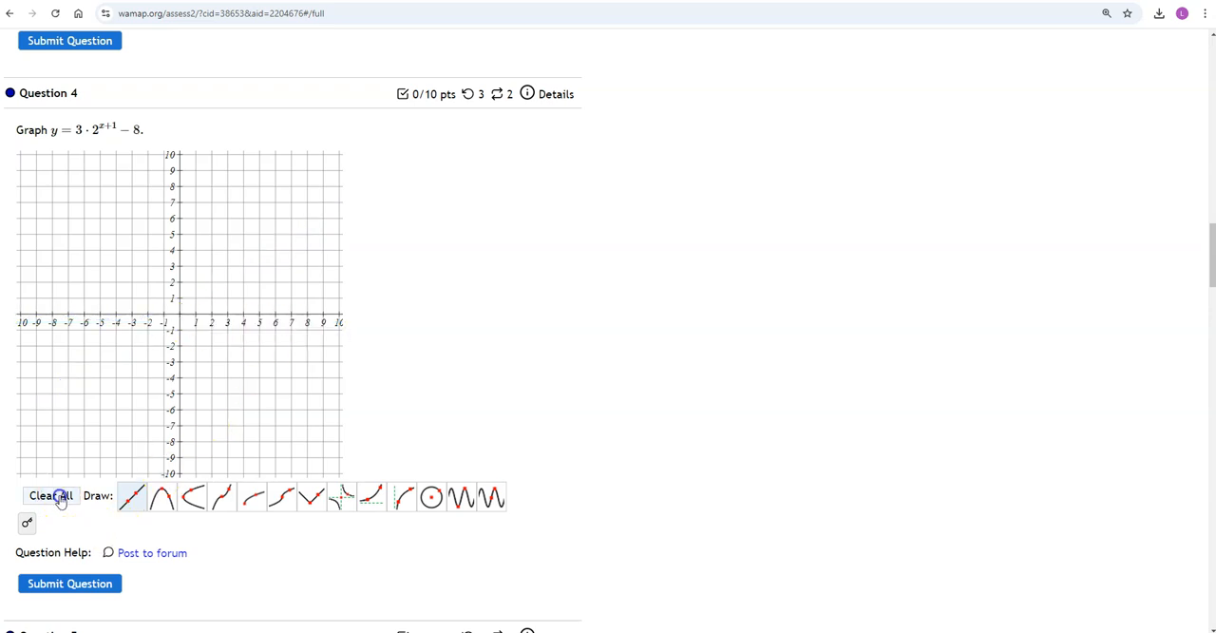
Step: Draw a vertical parabola with vertex (2, 6) through (6, 2) and a sideways parabola with vertex (-6, 6) through (3, 8)
click(171, 503)
click(166, 506)
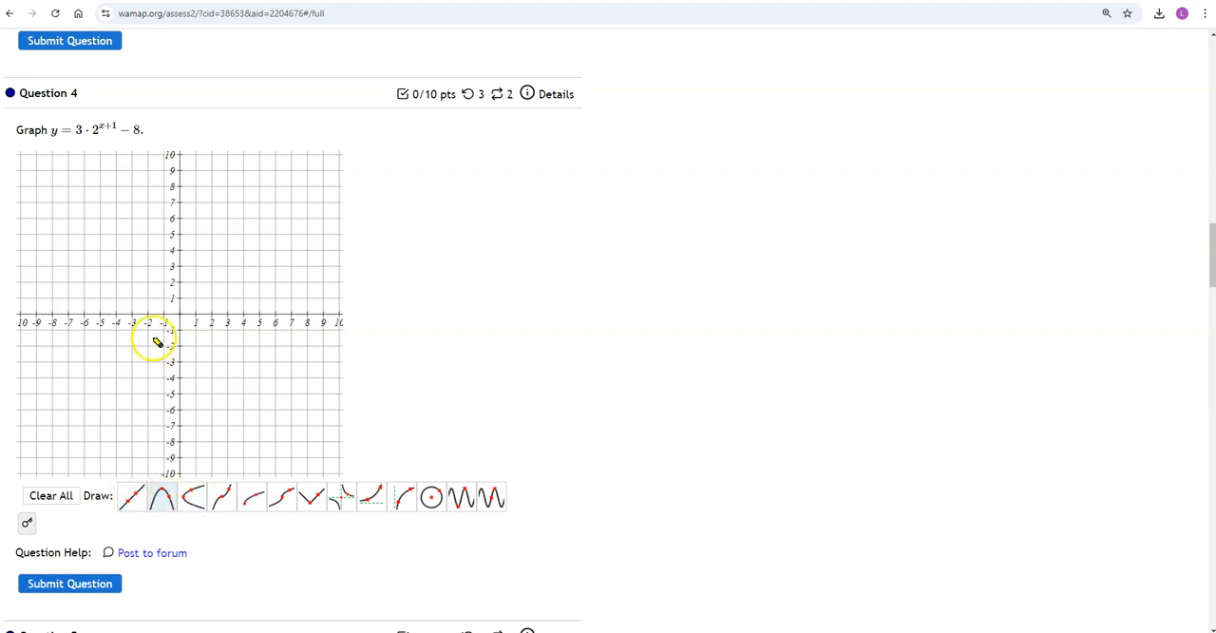
click(211, 220)
click(275, 282)
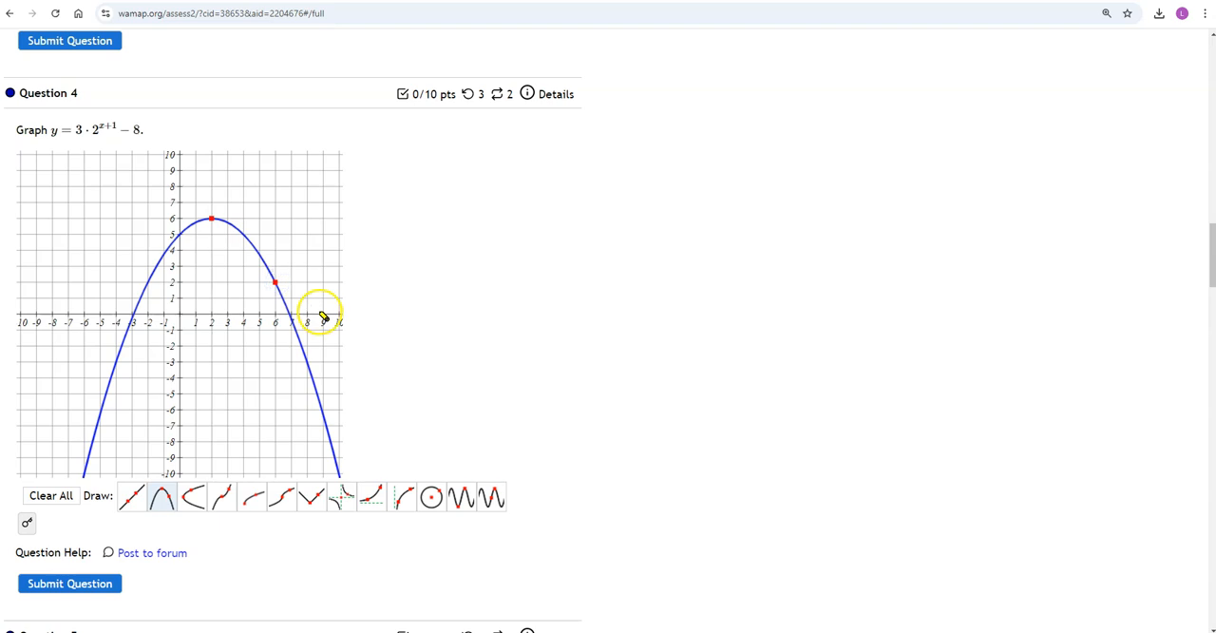
click(202, 502)
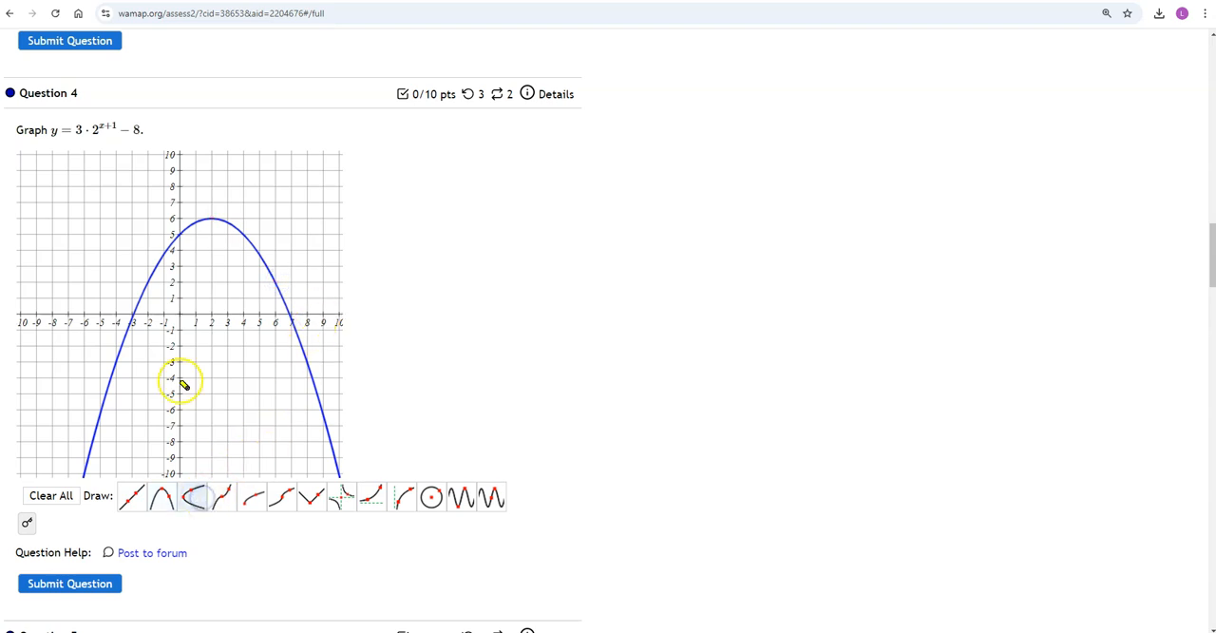
click(85, 219)
click(228, 186)
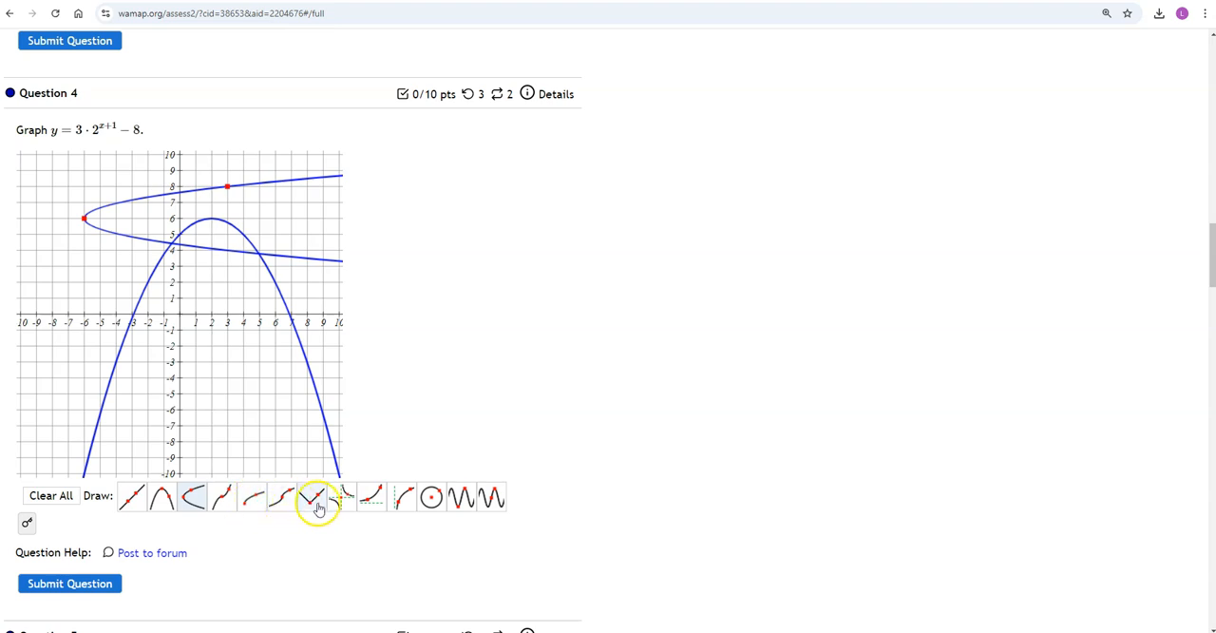
Step: Draw a square root curve from (1, -5) through (6, -3) and a cube root curve through (-7, 1) and (-6, 2), and clear the graph
click(254, 497)
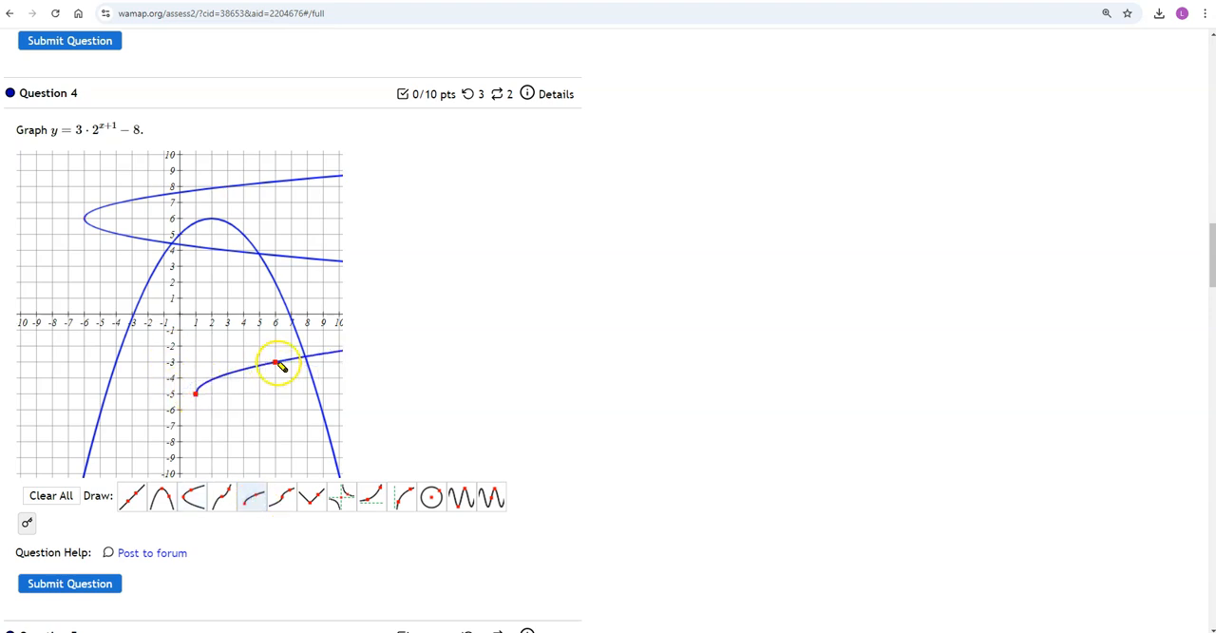
click(277, 362)
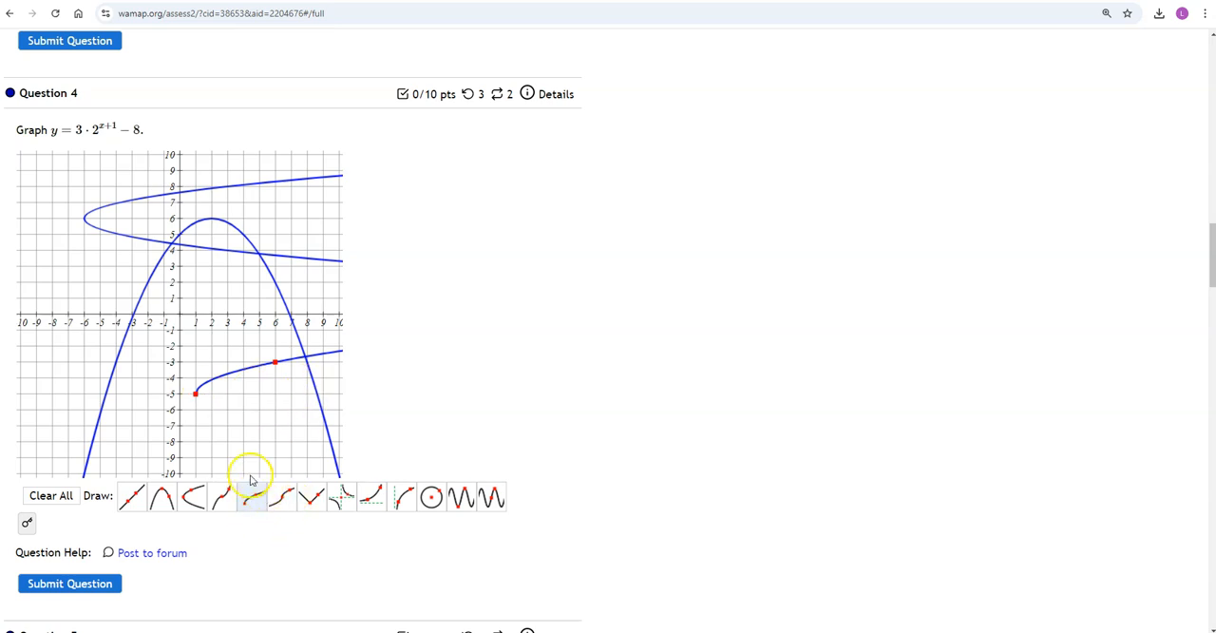
click(284, 496)
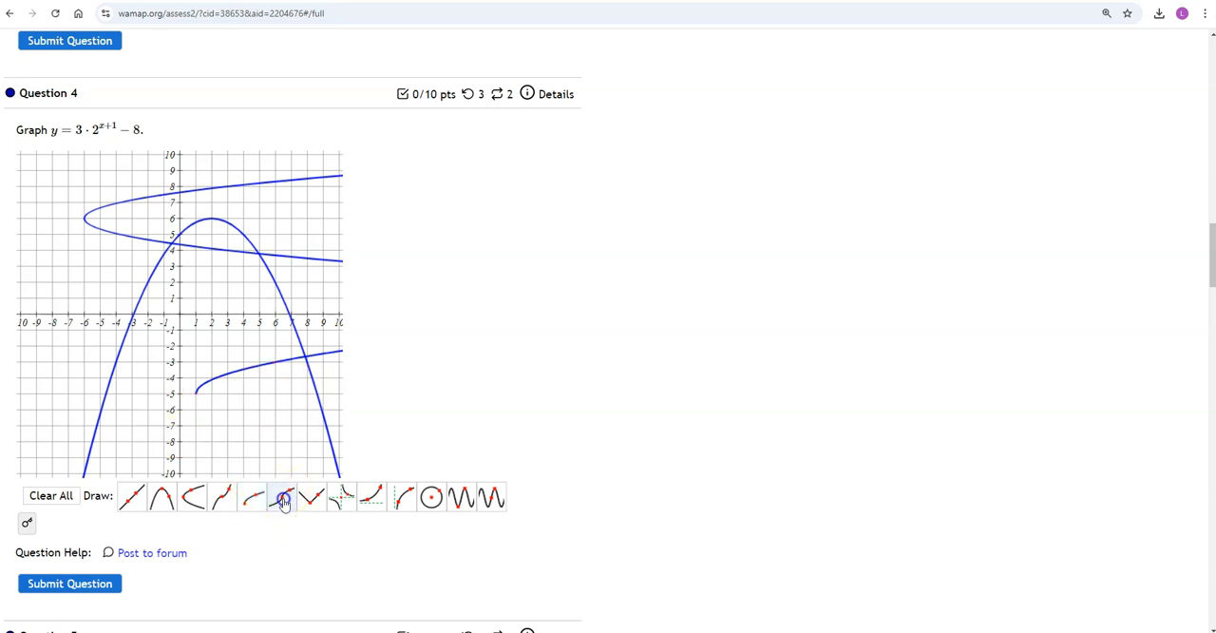
click(67, 300)
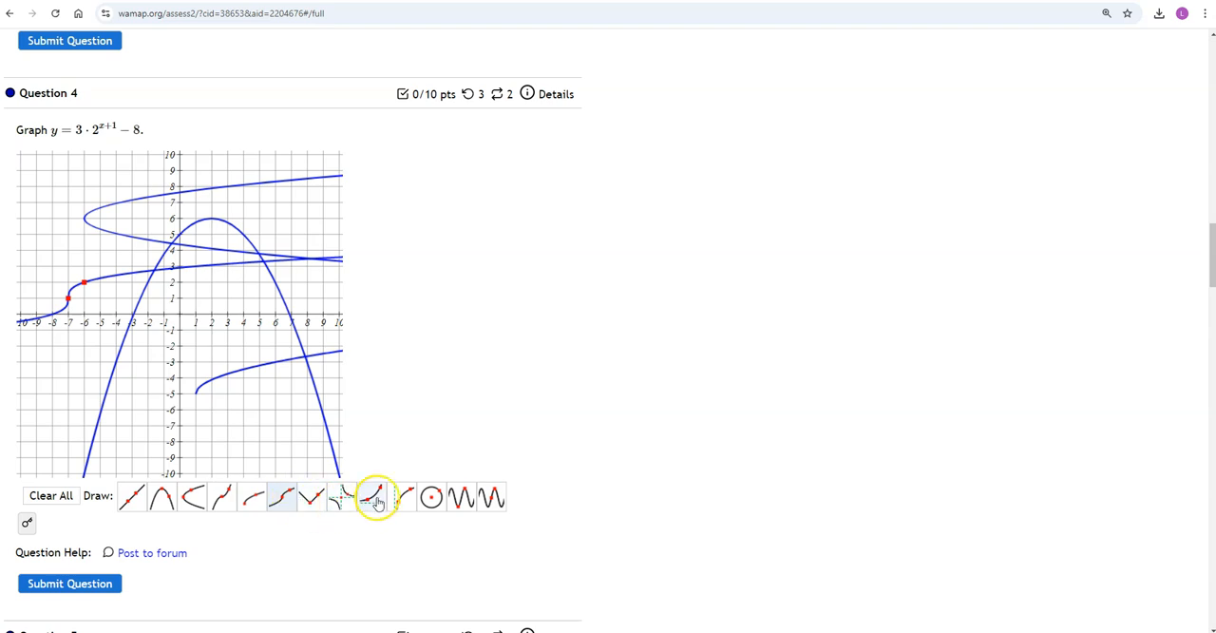
click(59, 500)
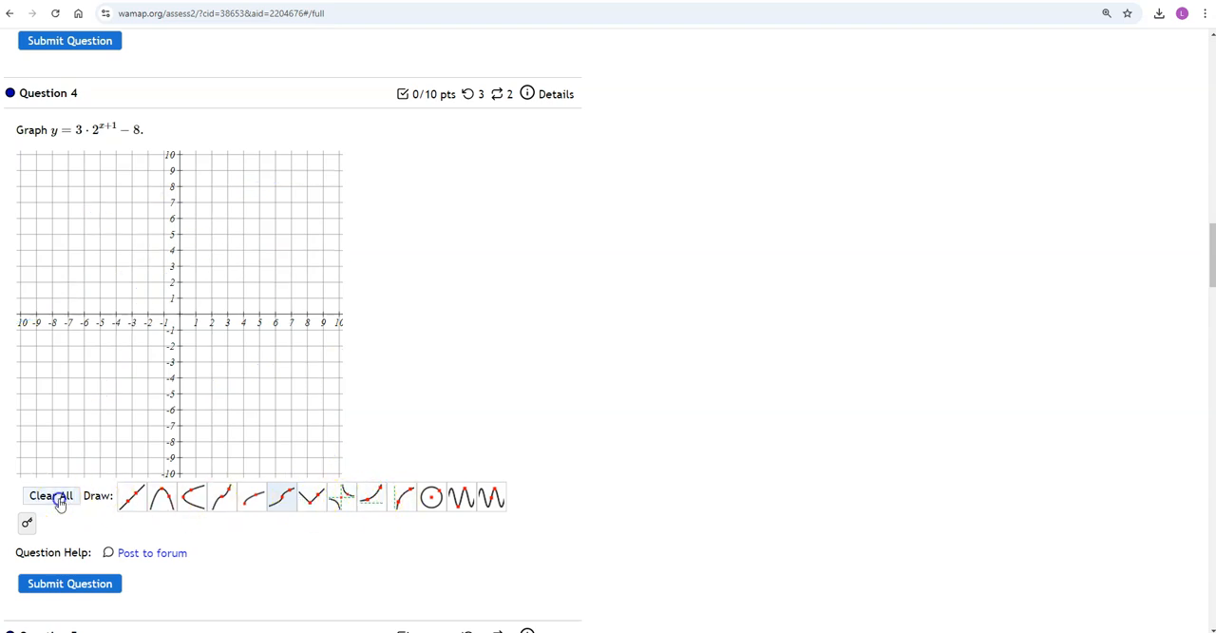
Step: Draw a rational curve with asymptotes crossing at (-5, 3) and passing through (1, 5), and clear the graph
click(345, 508)
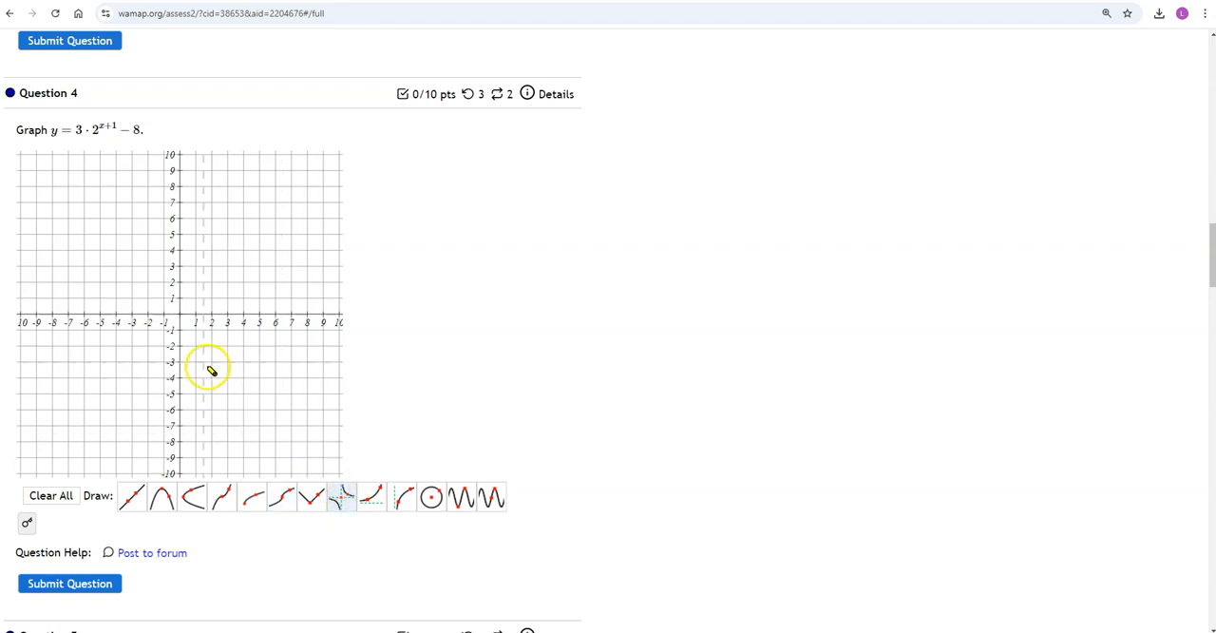
click(100, 266)
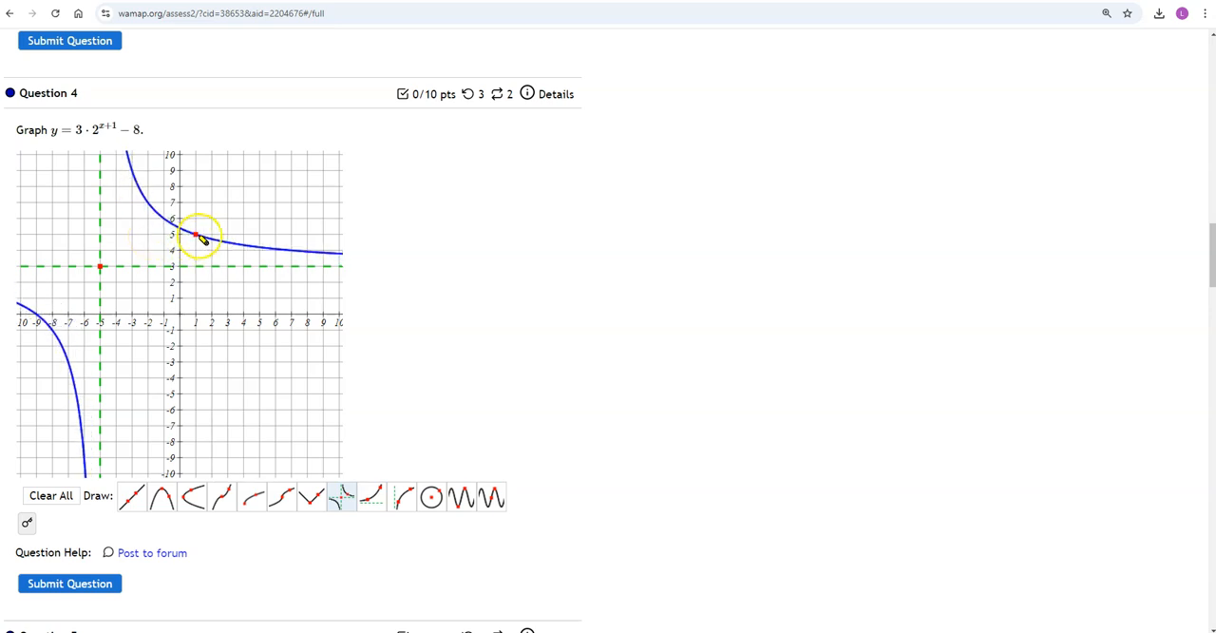
click(193, 234)
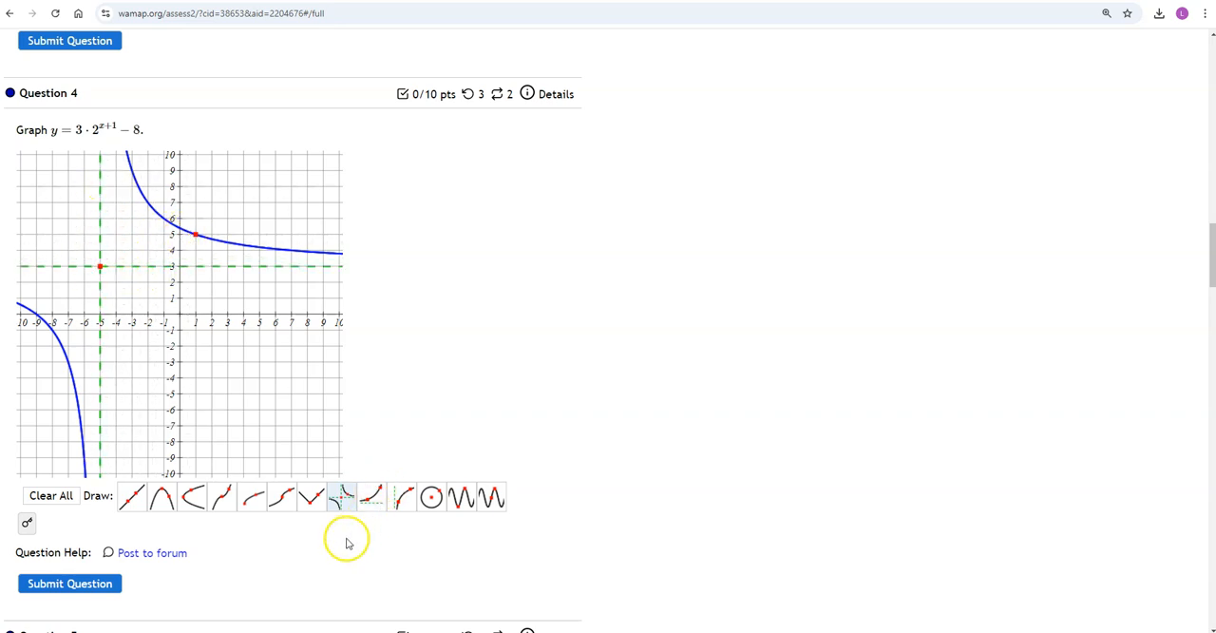
click(53, 496)
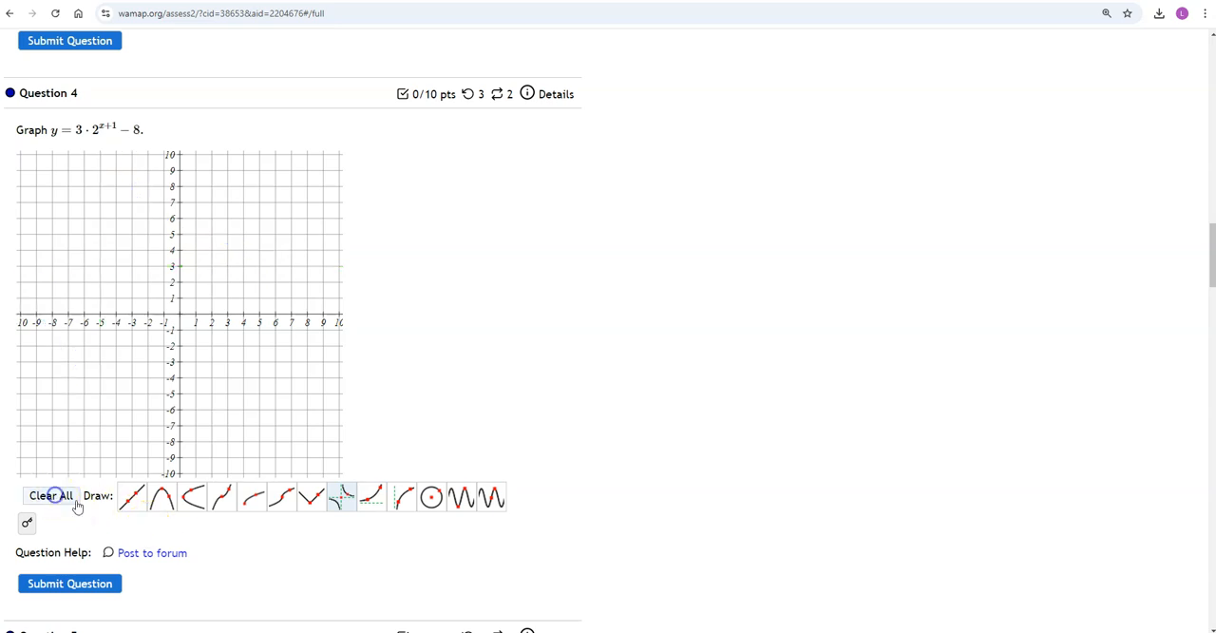
Step: Draw an exponential curve with asymptote y = 3 through the points (1, 4) and (5, 7)
click(378, 498)
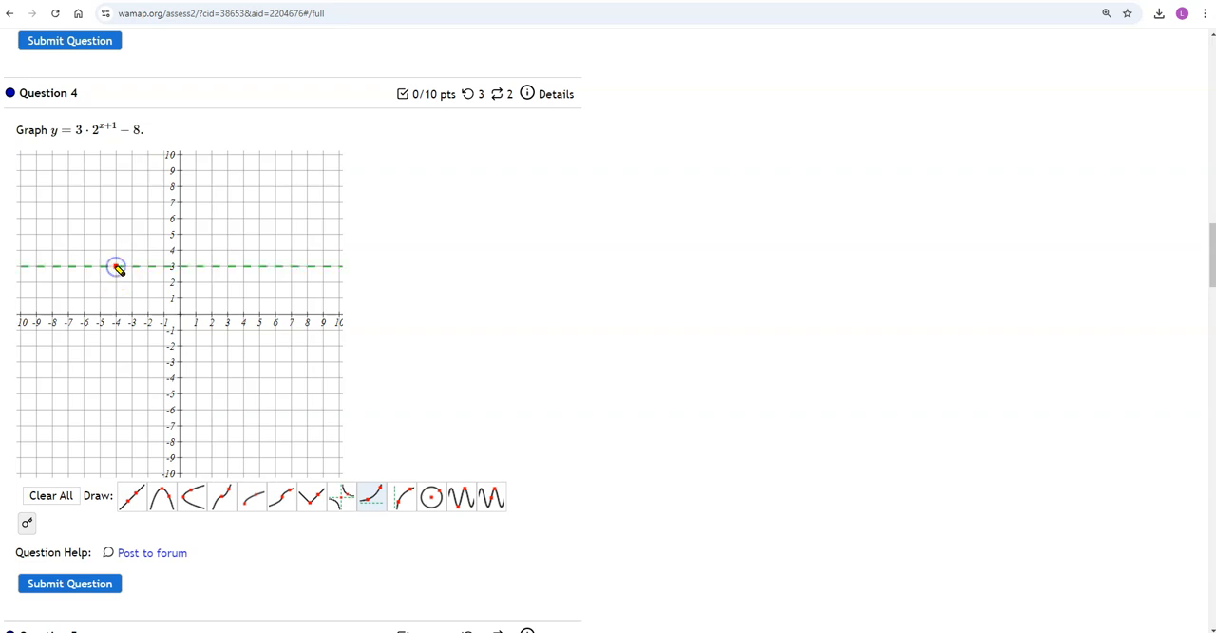
click(117, 265)
click(197, 249)
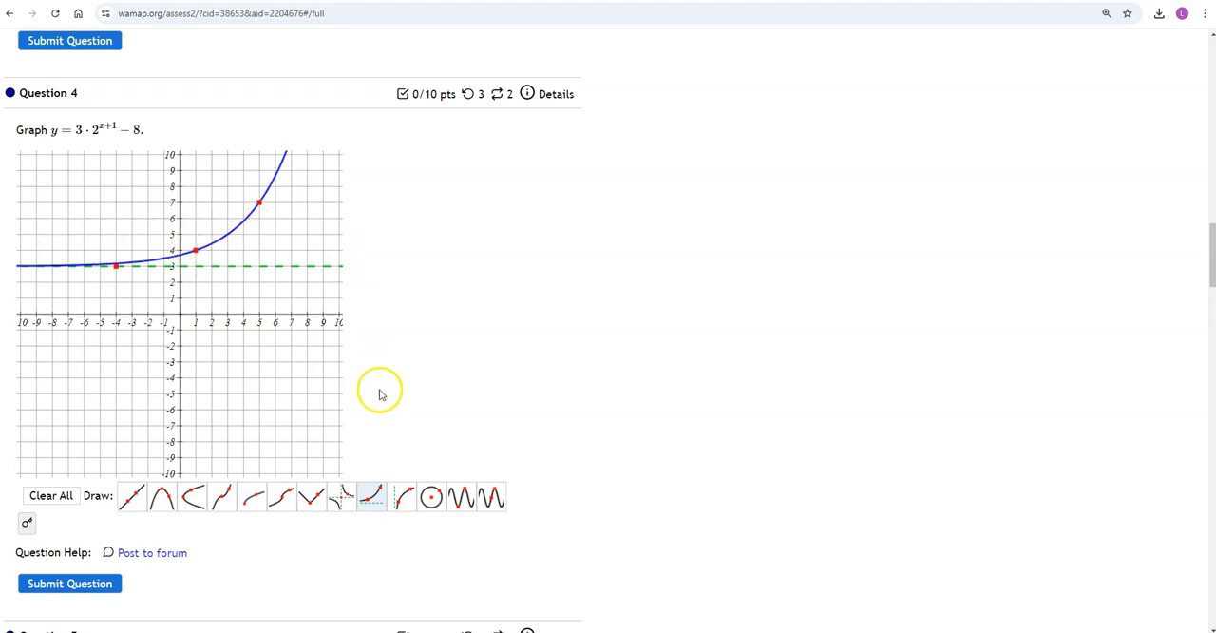
Step: Draw a logarithmic curve with asymptote x = -6 through (-5, -3) and (-4, -1), and clear the graph
click(406, 496)
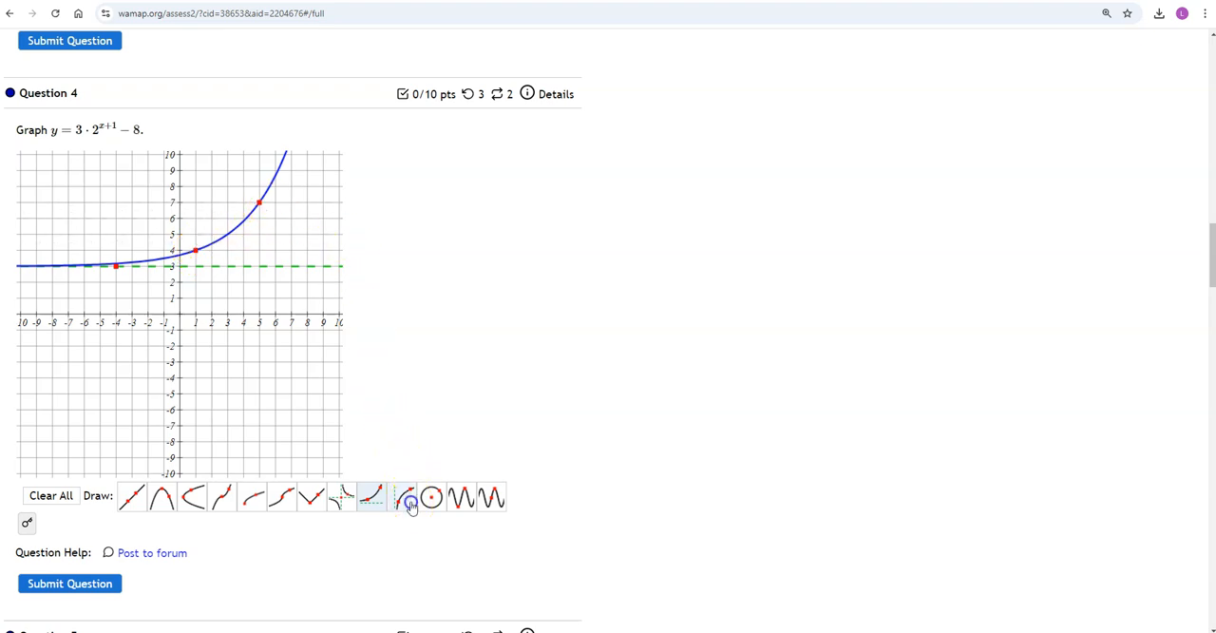
click(100, 364)
click(116, 329)
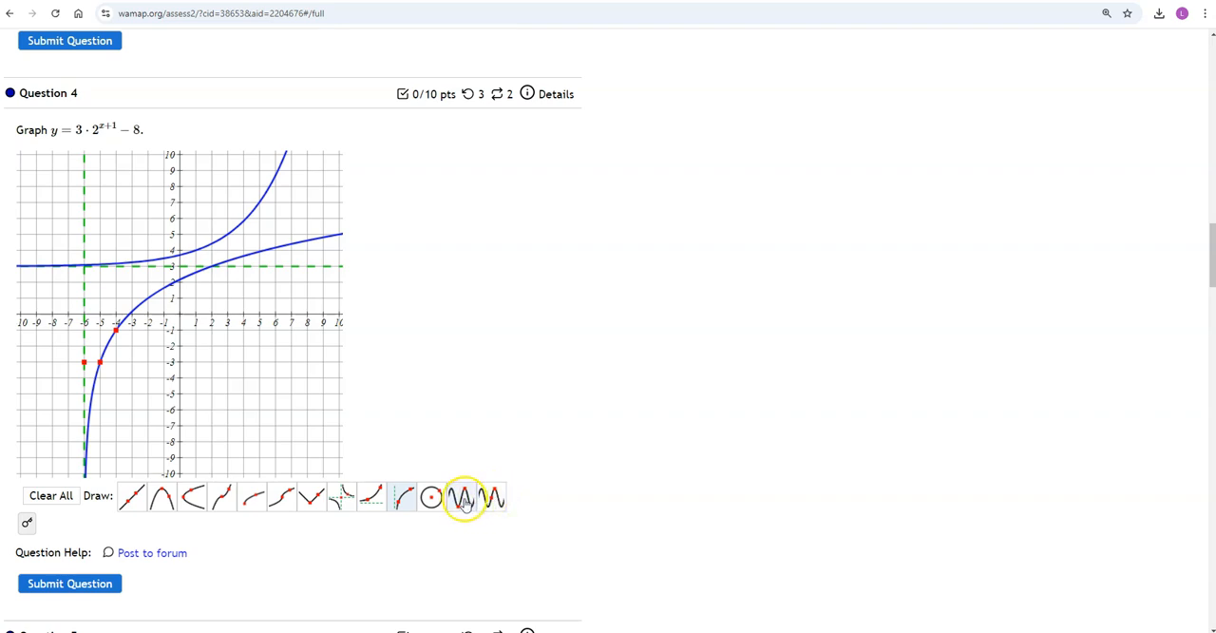
click(57, 496)
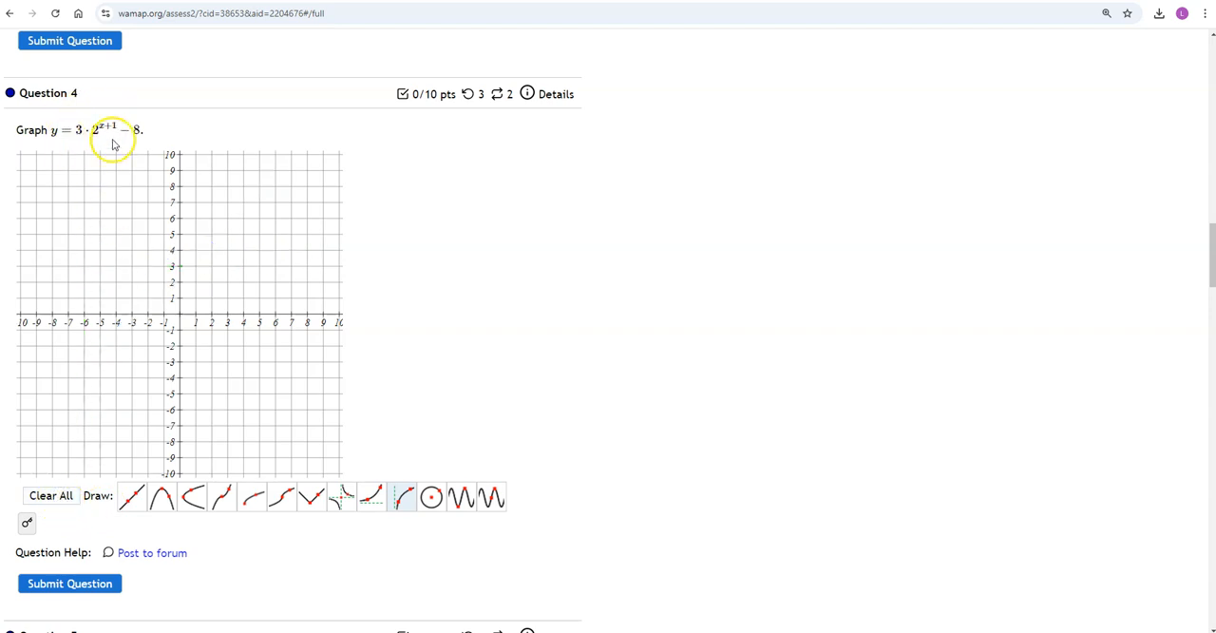
Step: Draw the exponential curve with asymptote y = 0 through (0, 1) and (1, 2), and clear the graph
click(379, 510)
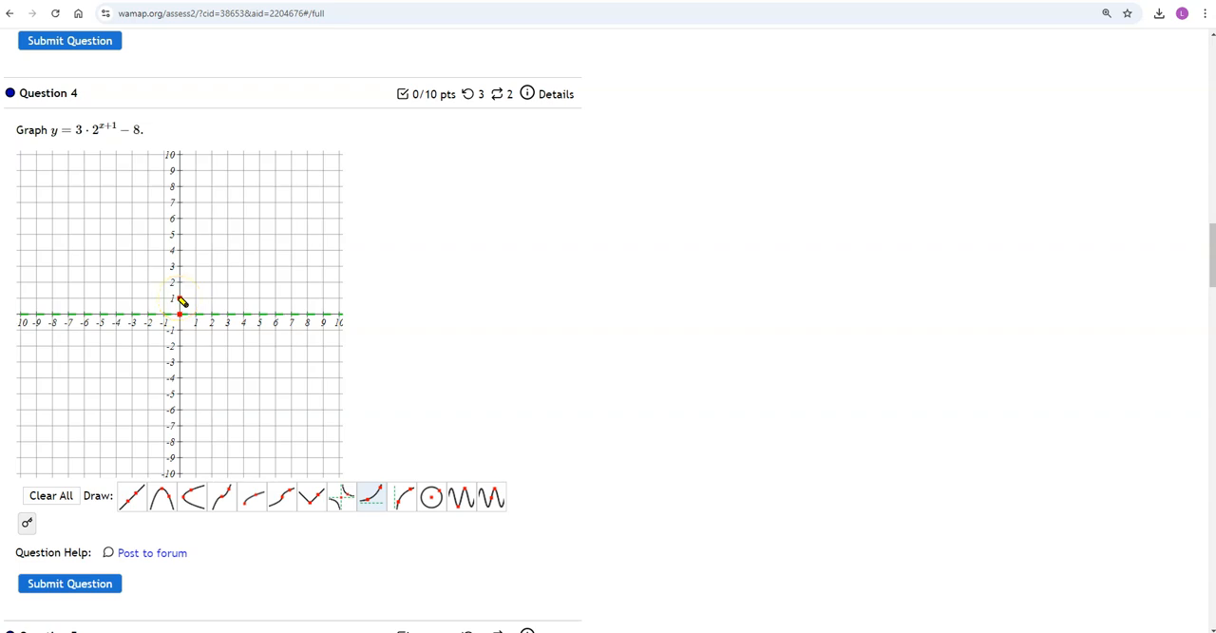
click(179, 298)
click(195, 290)
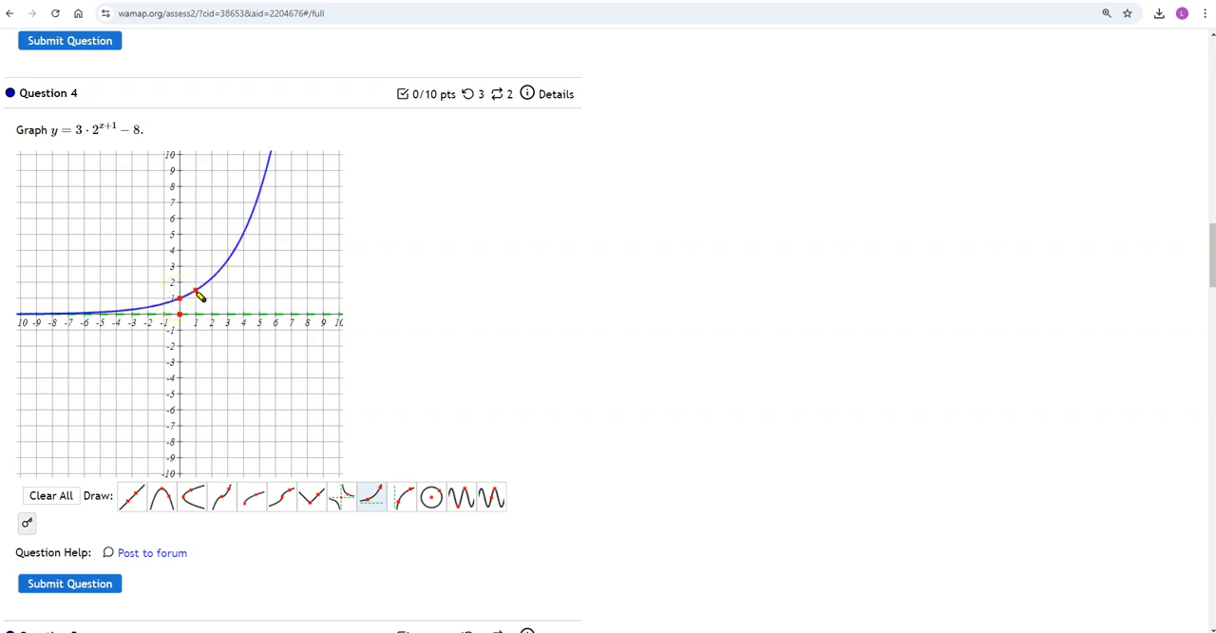
drag(195, 291, 195, 284)
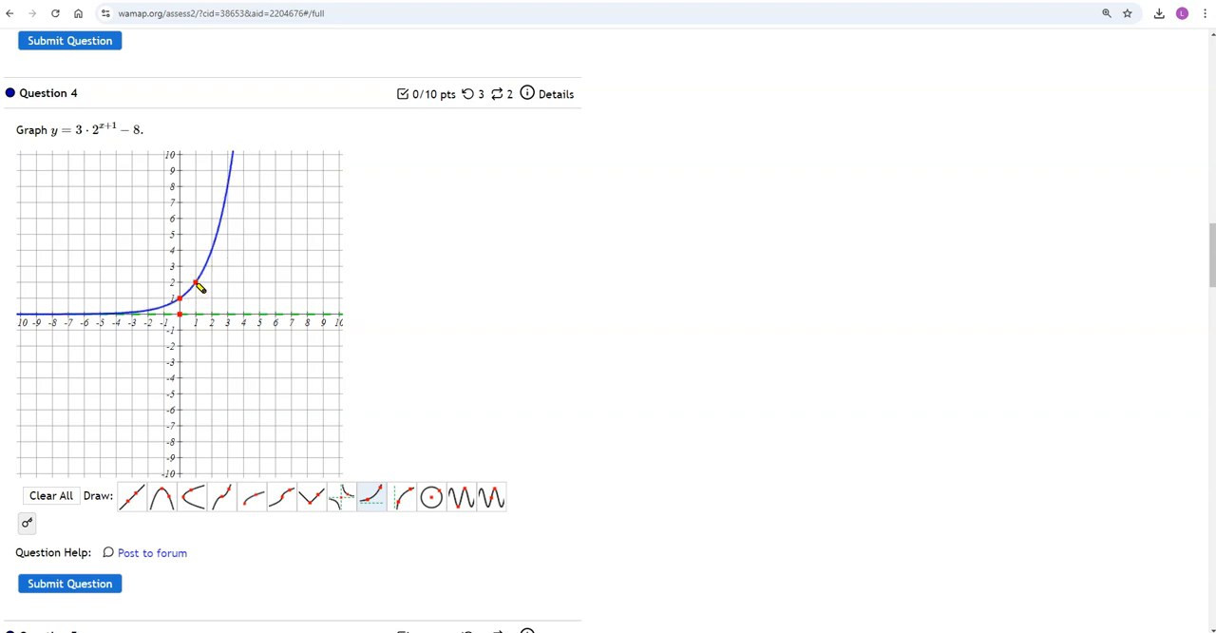
mouse_move(196, 284)
mouse_down()
mouse_move(196, 268)
mouse_move(195, 284)
mouse_up()
click(47, 495)
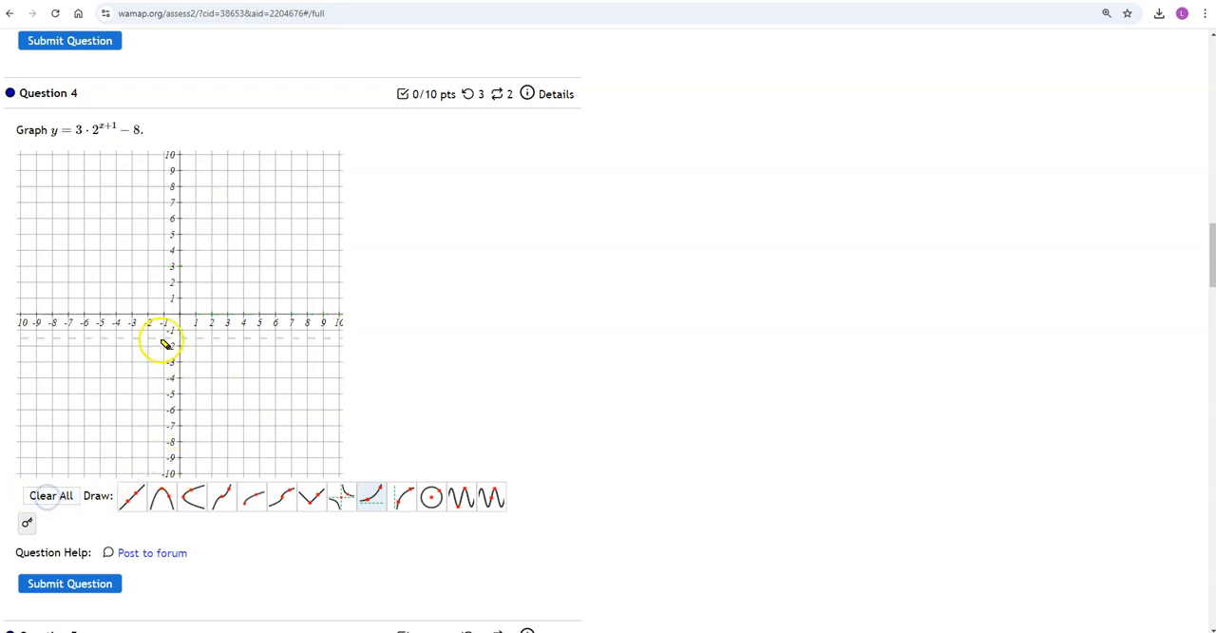
Step: Draw two exponential curves with asymptote y = 0, one through (0, 1) and (1, 2), the other through (-1, 3) and (0, 6)
click(196, 283)
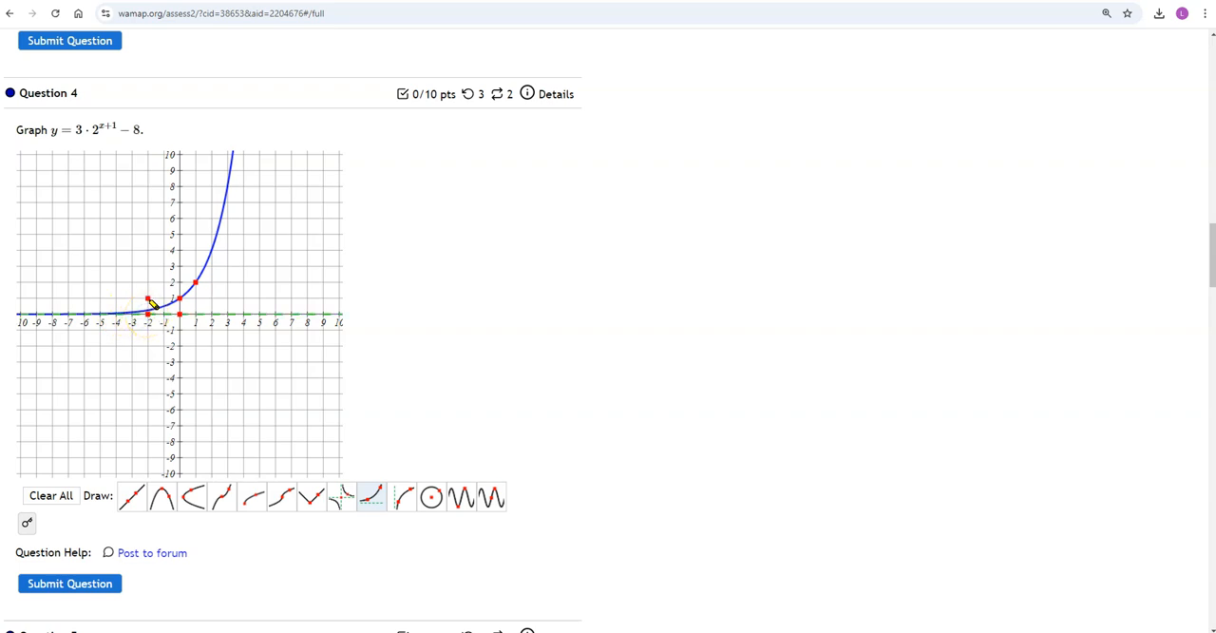
click(165, 298)
drag(166, 299, 167, 283)
click(196, 283)
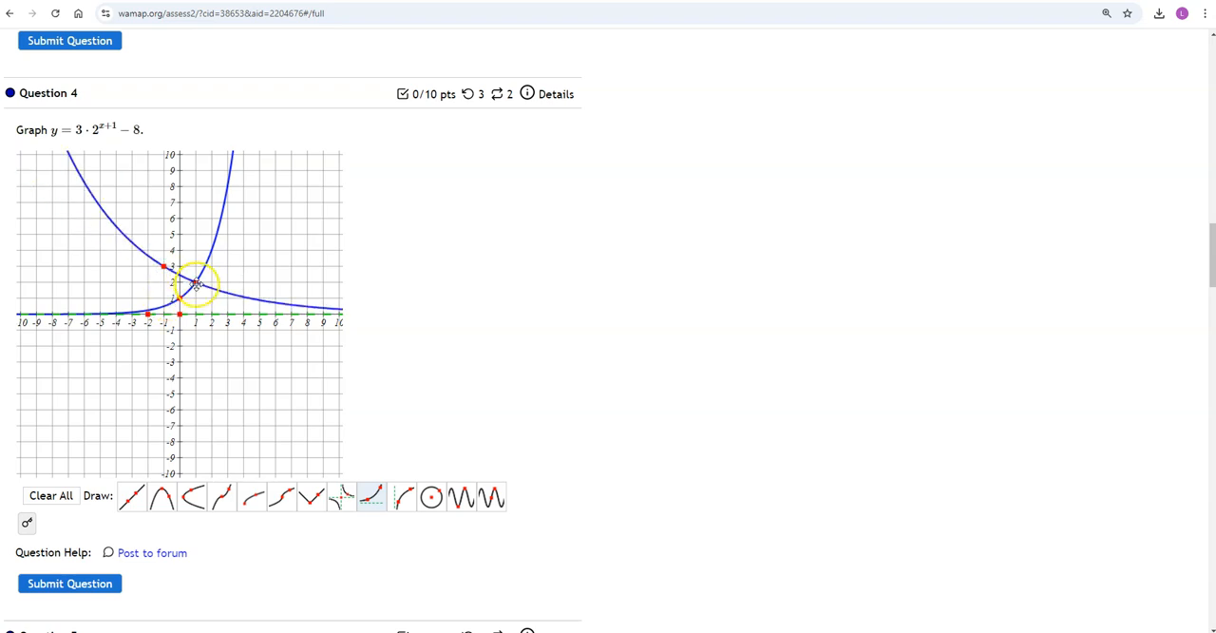
drag(195, 282, 180, 222)
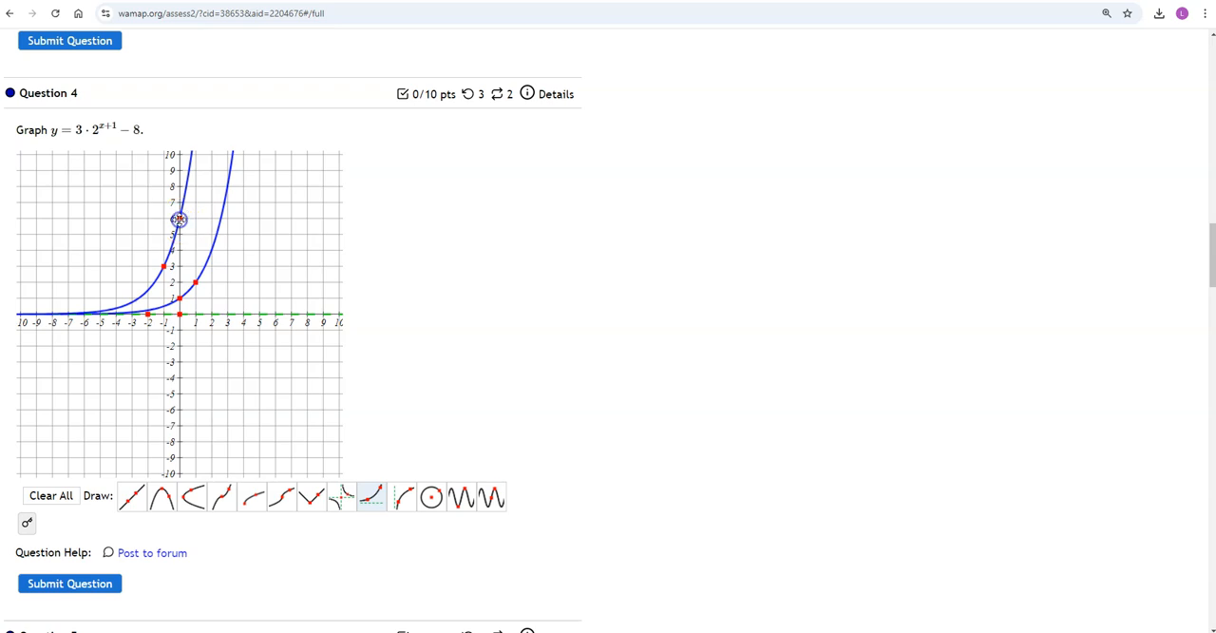
Step: Close the Outlook notification and clear both exponential curves from the graph
click(203, 332)
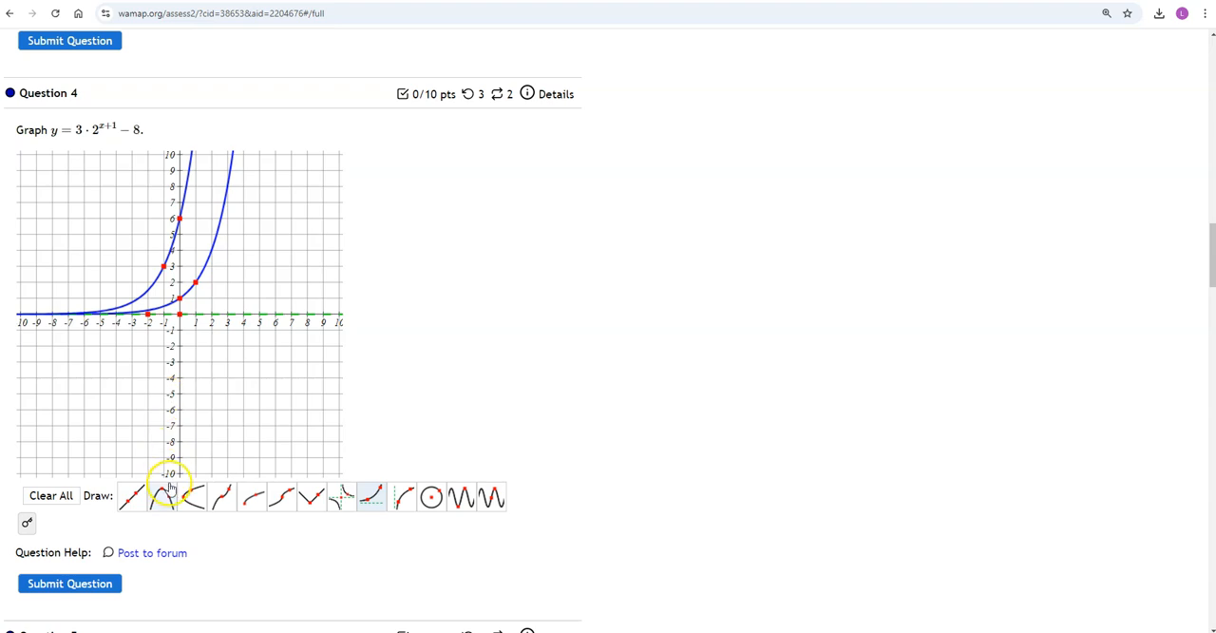
click(148, 313)
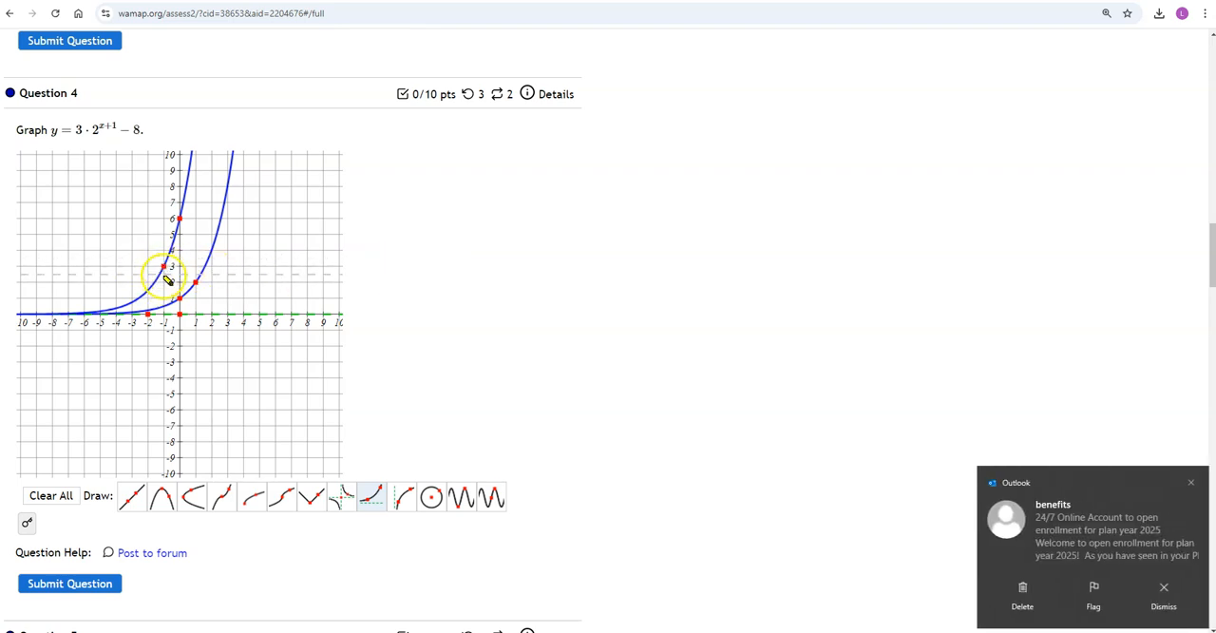
click(1190, 483)
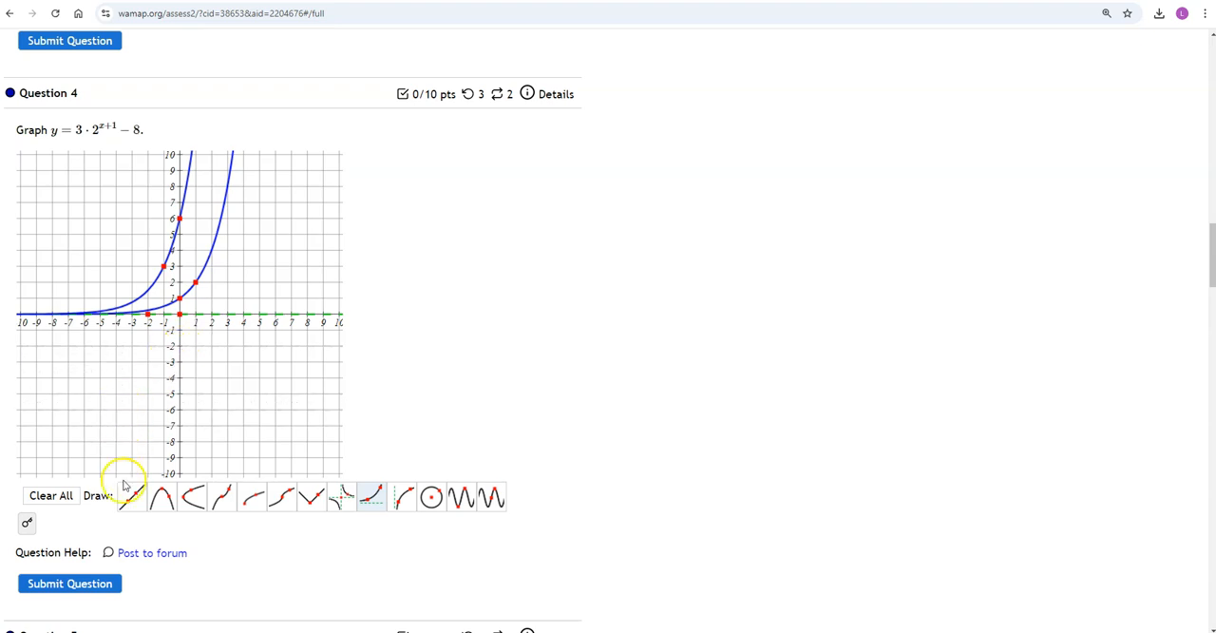
click(51, 496)
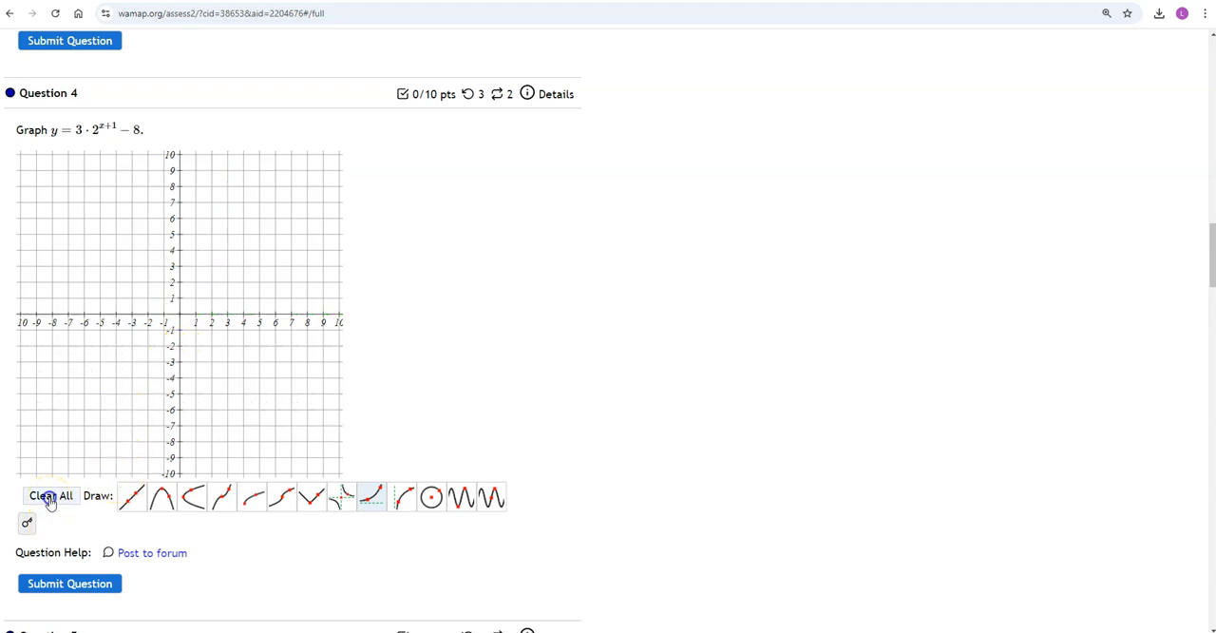
Step: Draw the exponential curve with asymptote y = -8 through (-1, -5) and (0, -2), and submit Question 4
click(84, 442)
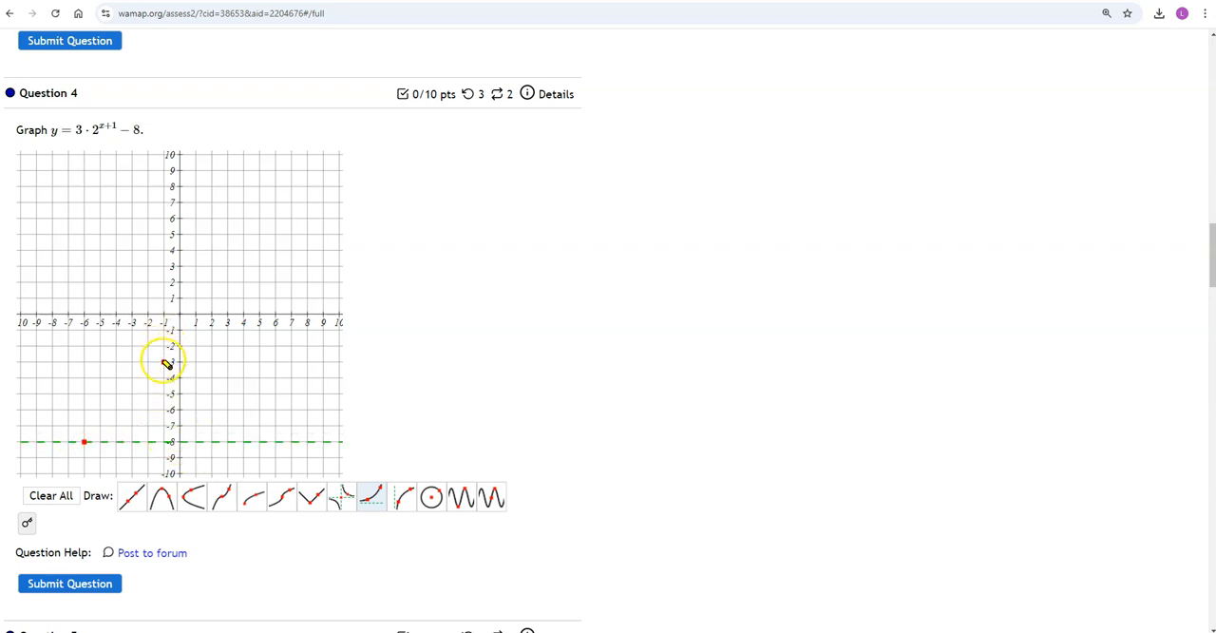
click(163, 393)
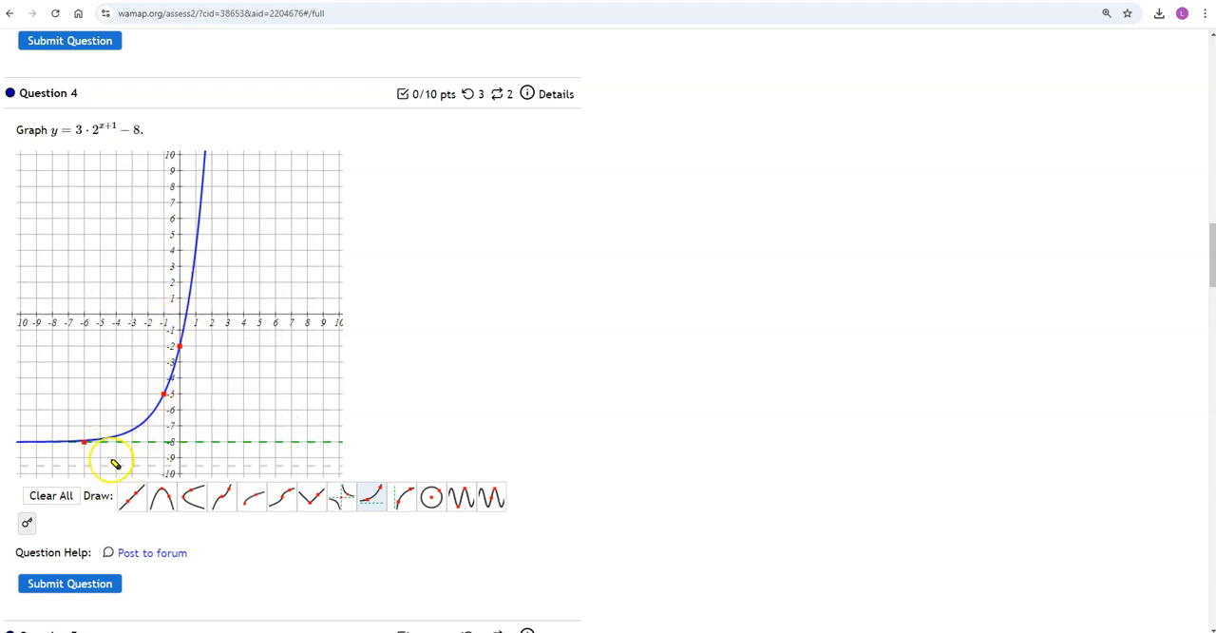
click(91, 585)
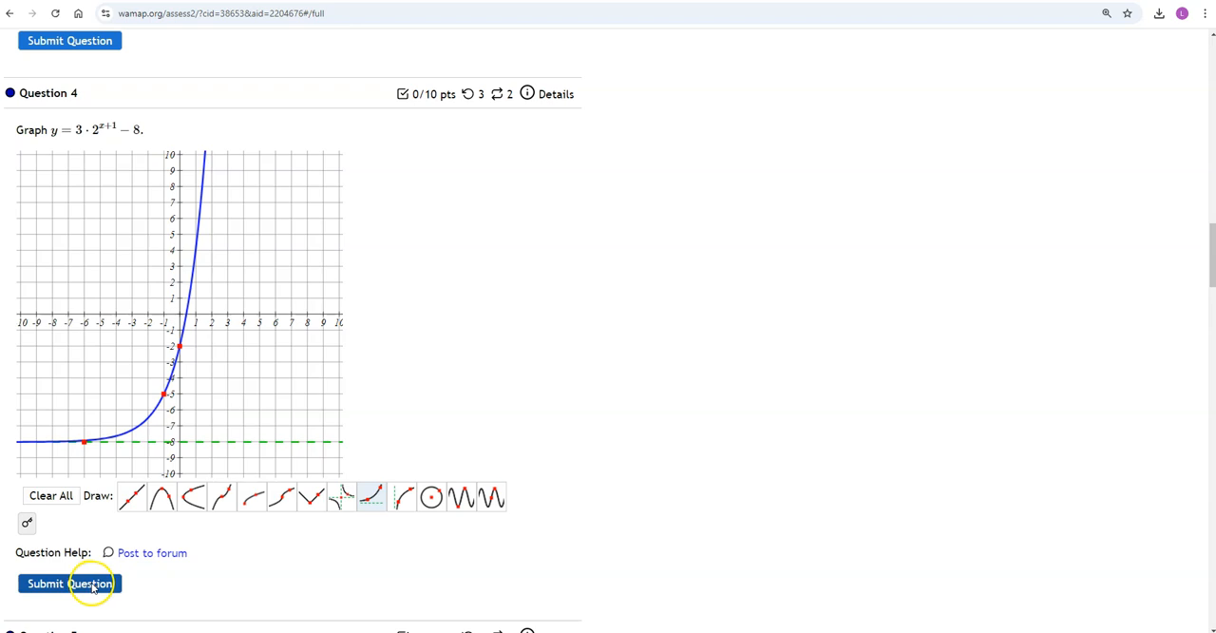